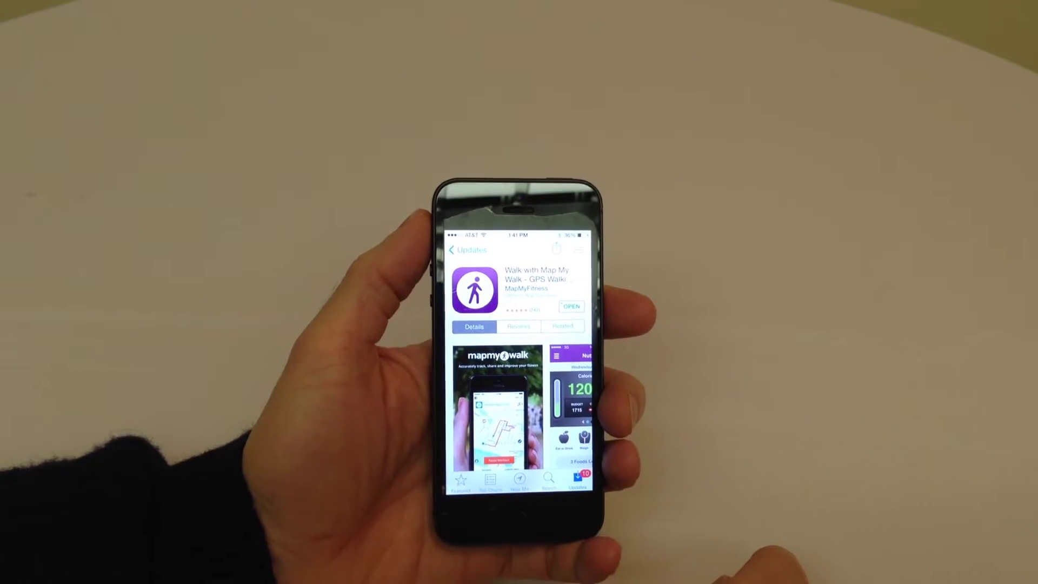
- Launch Map My Walk from its App Store listing to reach the profile screen
{"action": "left_click", "coordinate": [571, 305]}
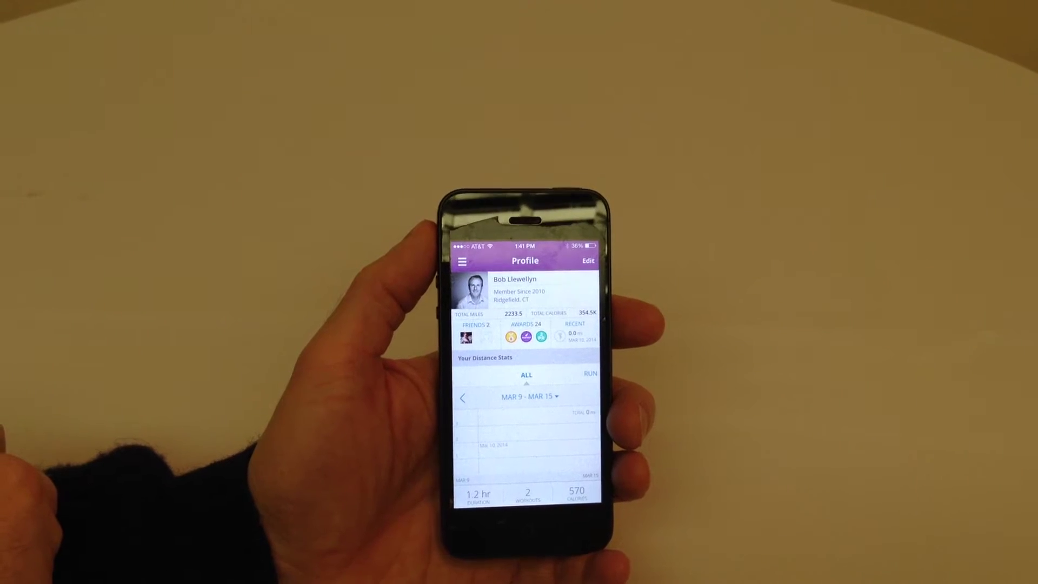
- Go to Settings through the app's navigation menu
{"action": "left_click", "coordinate": [470, 259]}
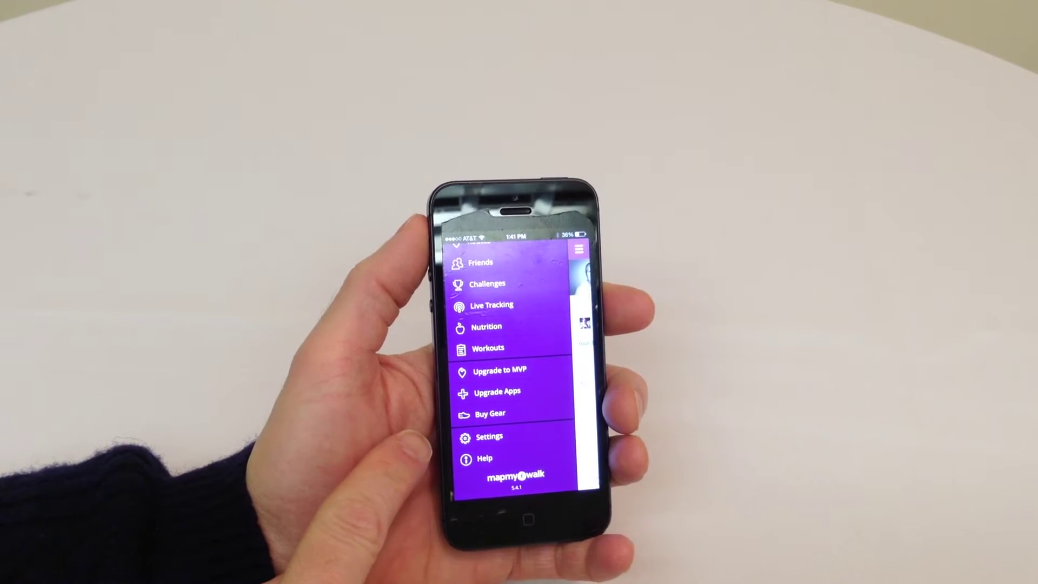
{"action": "left_click", "coordinate": [491, 437]}
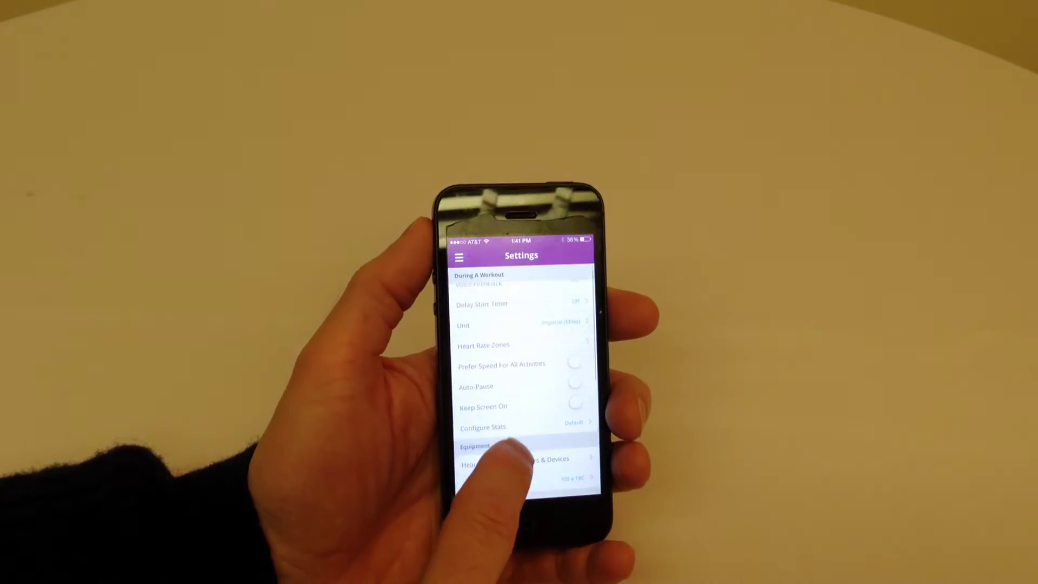
{"action": "left_click_drag", "start_coordinate": [507, 449], "coordinate": [498, 389]}
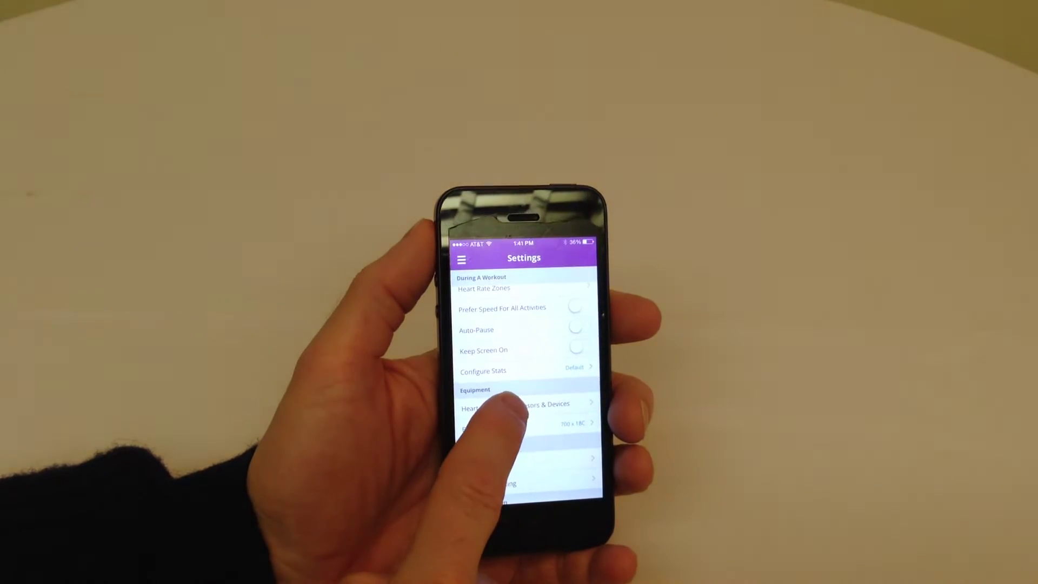
- Choose SYNC Activity Tracker under Heart Rate, Other Sensors & Devices
{"action": "left_click", "coordinate": [511, 395]}
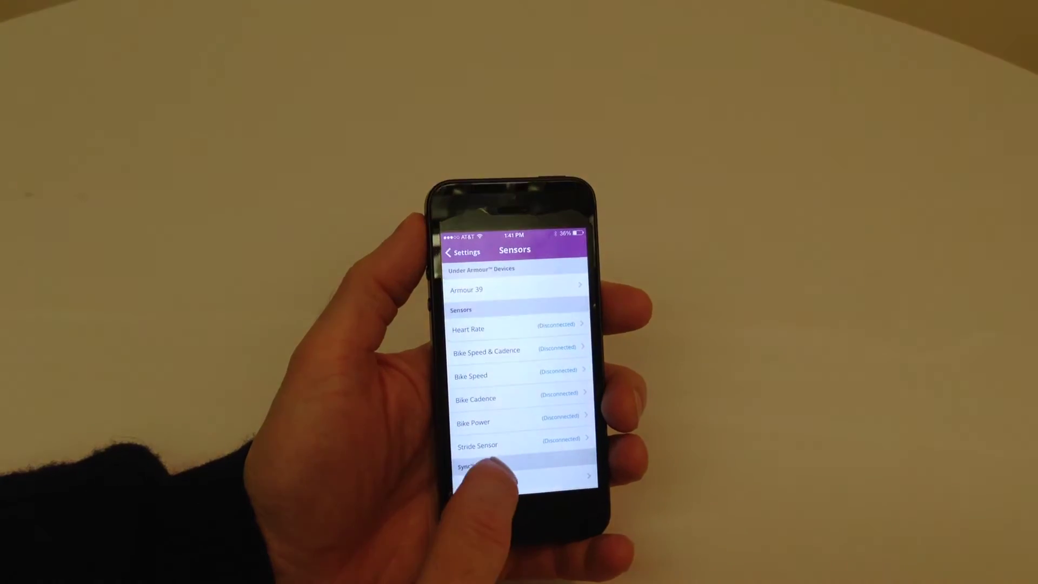
{"action": "left_click_drag", "start_coordinate": [490, 410], "coordinate": [487, 369]}
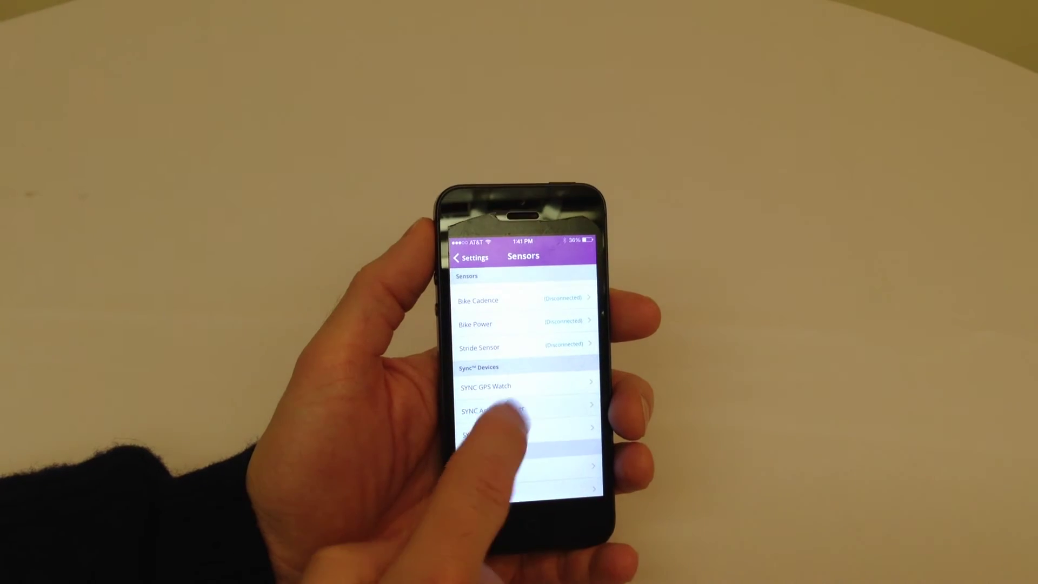
{"action": "left_click", "coordinate": [496, 412]}
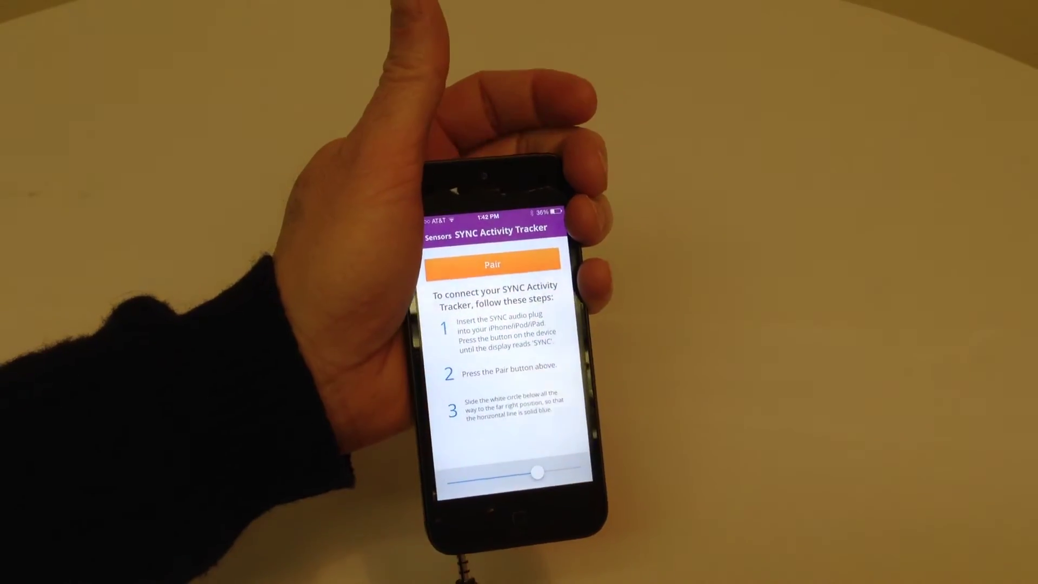
- Raise the phone volume to maximum with the volume button and slider
{"action": "key", "text": "XF86AudioRaiseVolume"}
{"action": "key", "text": "XF86AudioRaiseVolume"}
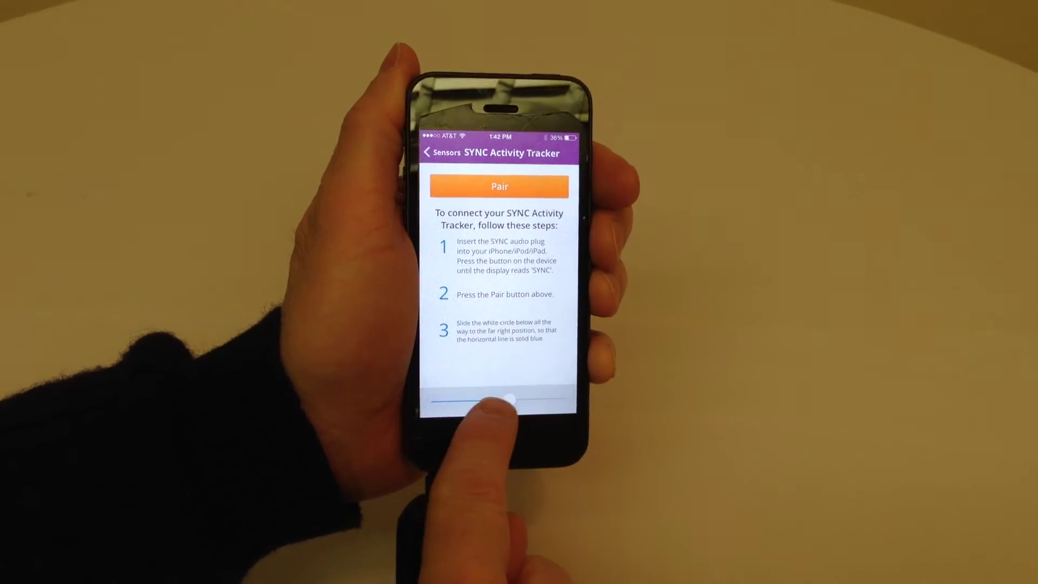
{"action": "left_click_drag", "start_coordinate": [496, 403], "coordinate": [566, 402]}
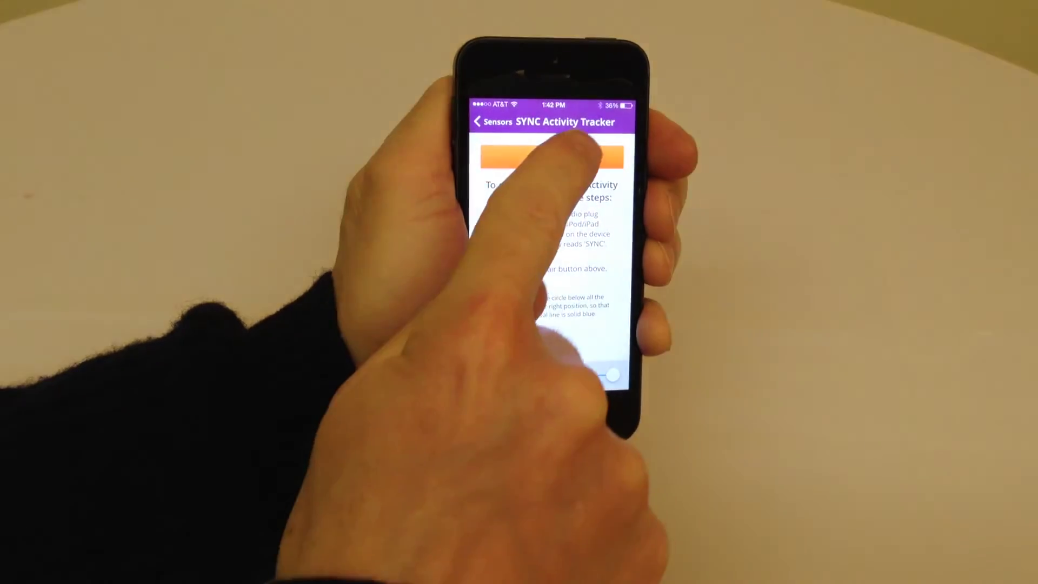
- Start pairing the SYNC Activity Tracker with the orange Pair button
{"action": "left_click", "coordinate": [569, 154]}
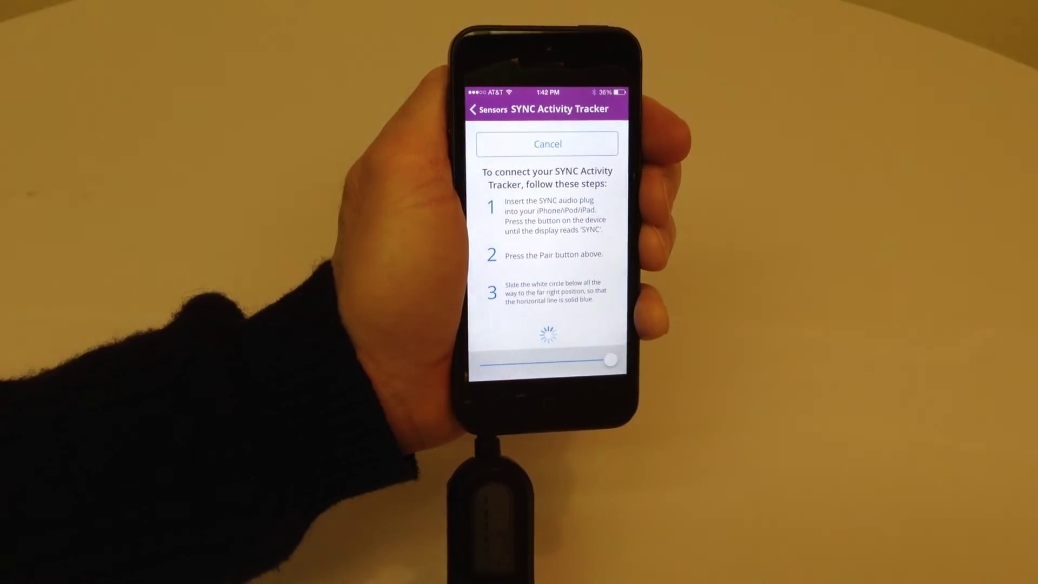